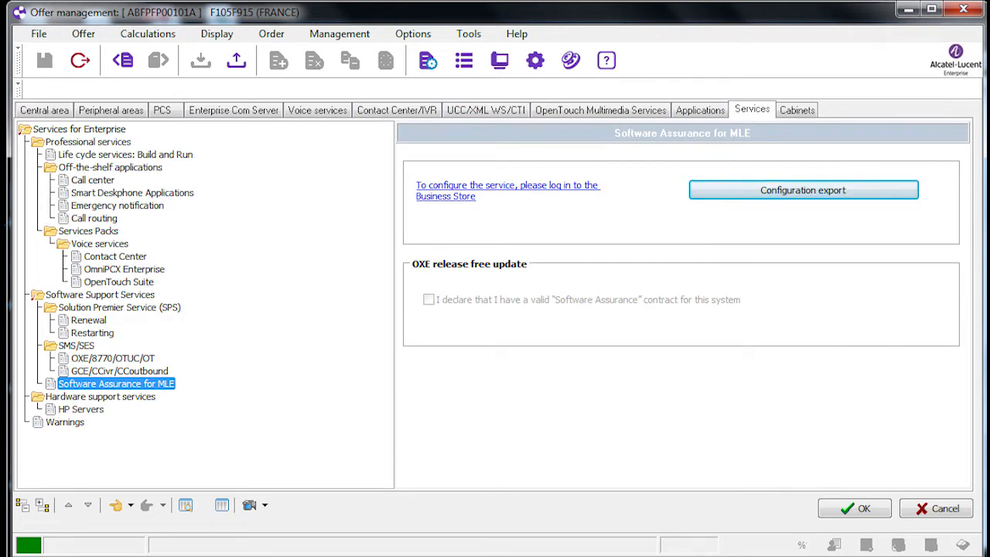
# Set the Software Support Services level to Software Assurance for MLE.
pyautogui.click(100, 295)
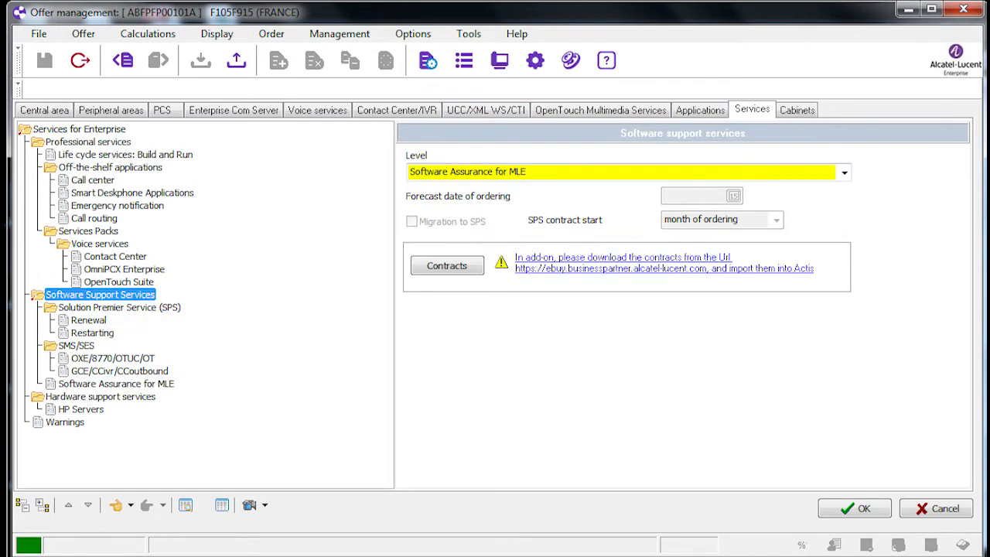
pyautogui.click(844, 171)
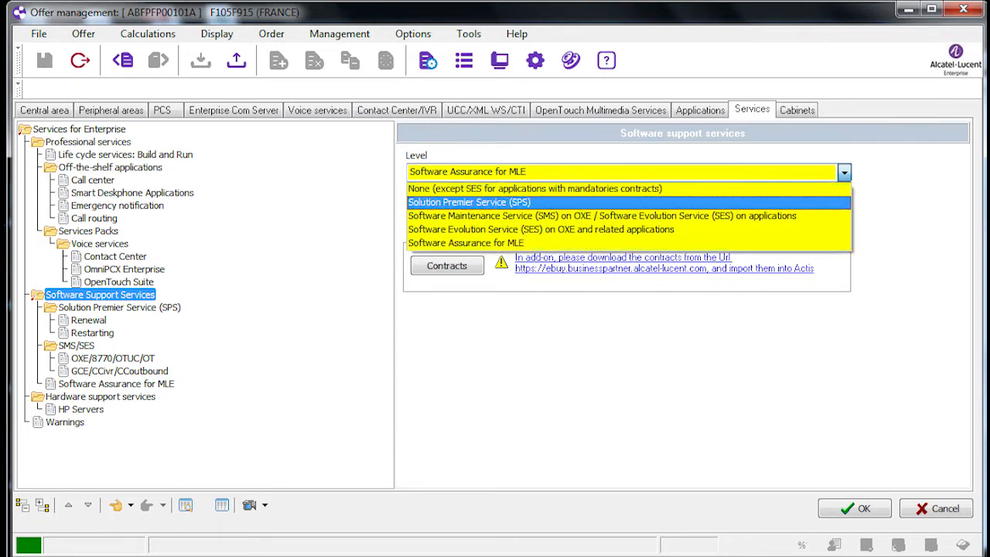
pyautogui.click(495, 243)
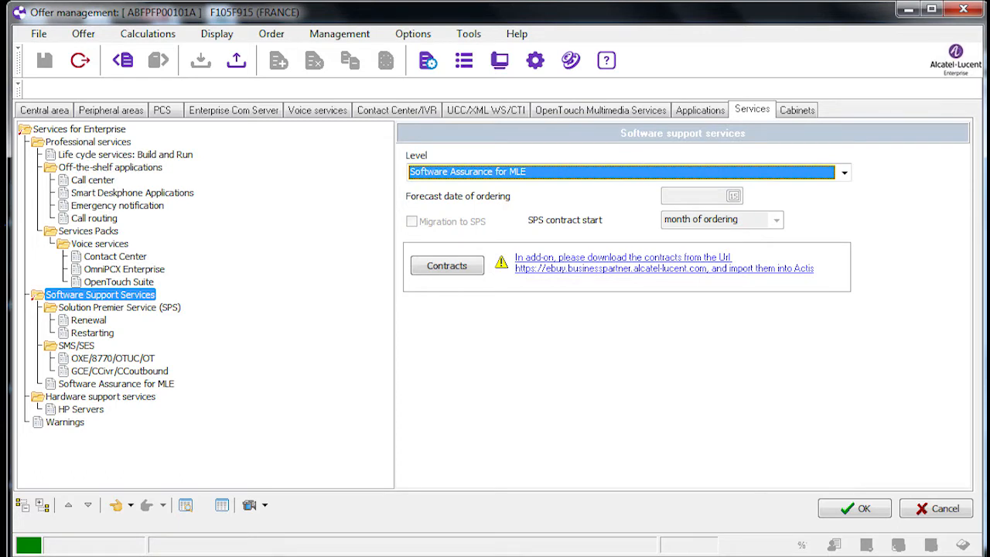
# Export the Software Assurance for MLE configuration as an interface file to the desktop (Bureau).
pyautogui.click(116, 384)
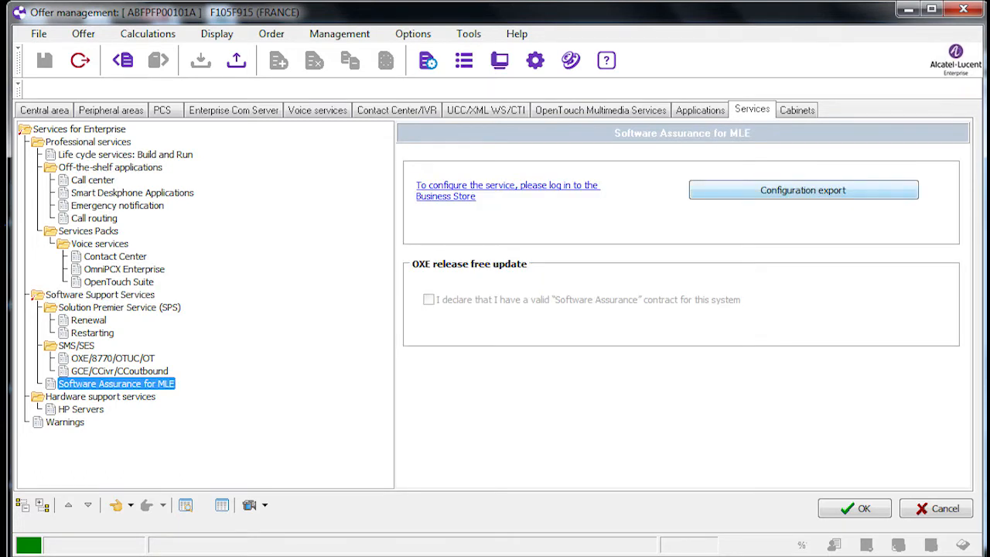
pyautogui.click(804, 190)
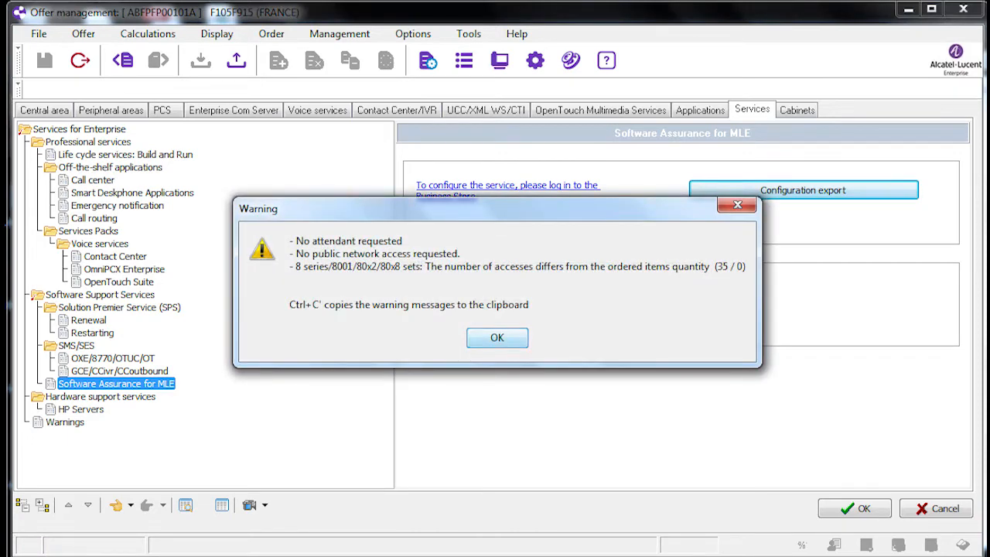
pyautogui.press('Return')
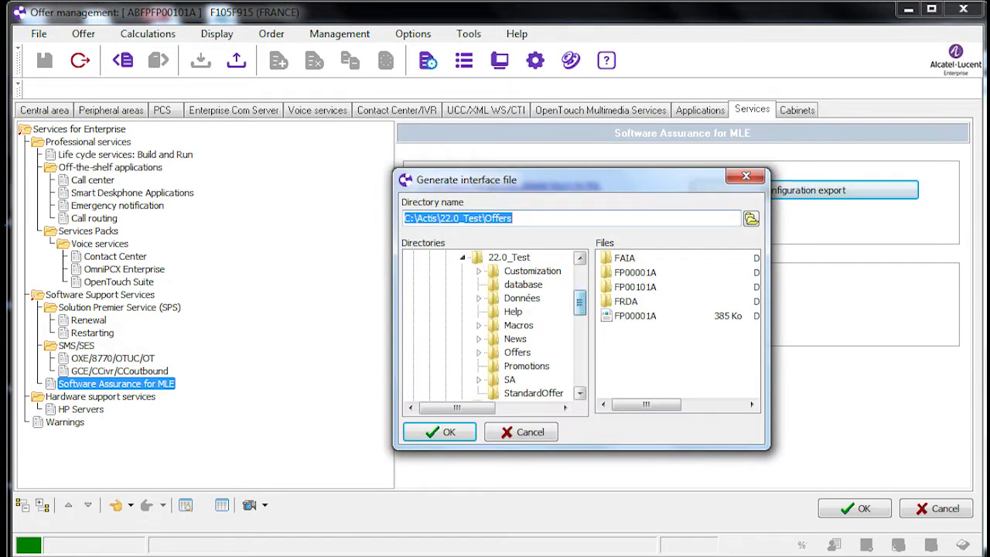
pyautogui.click(437, 258)
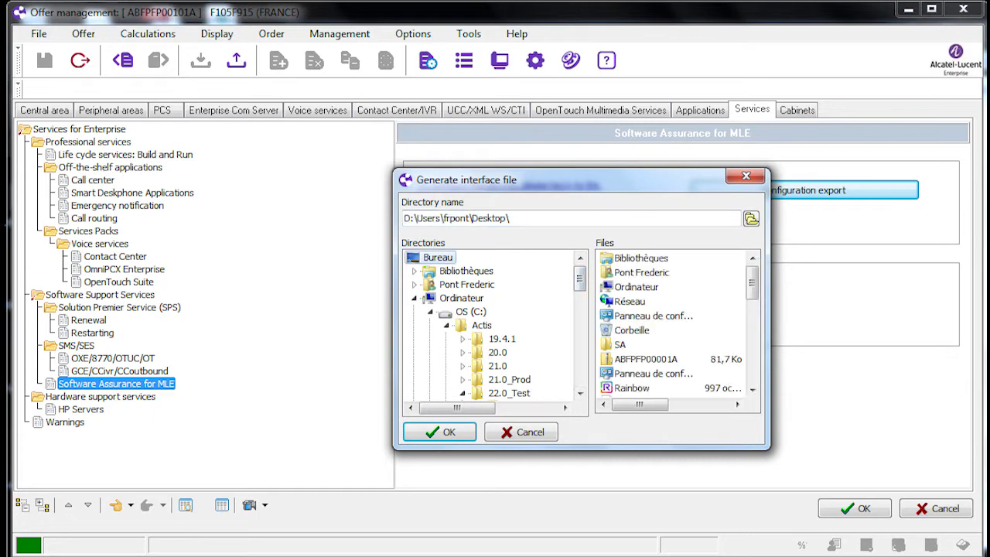
pyautogui.press('Return')
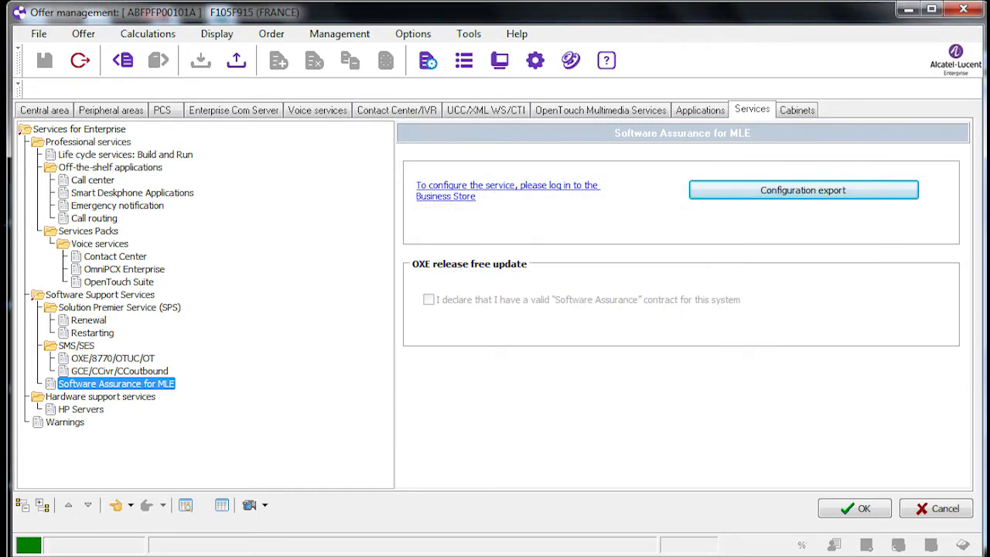
pyautogui.click(39, 34)
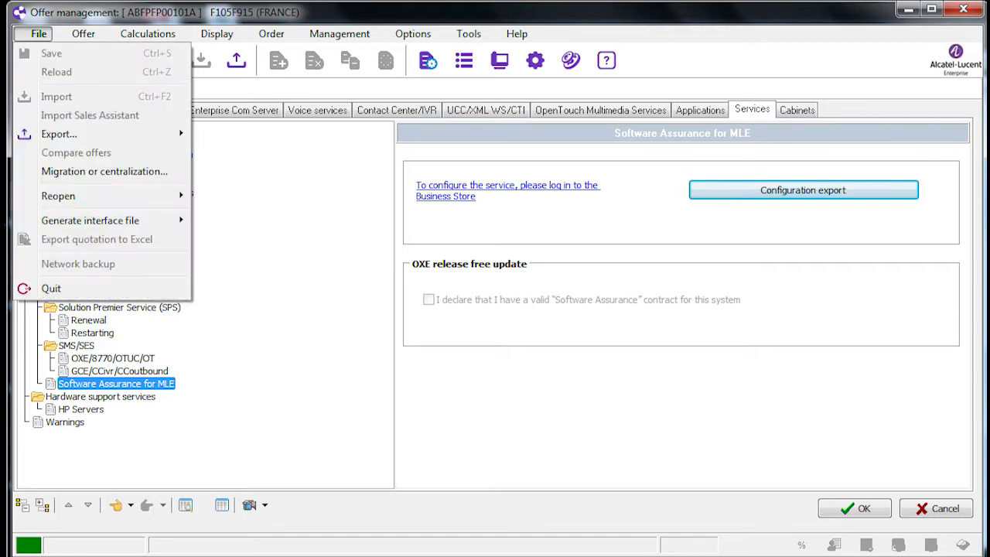
pyautogui.moveTo(90, 221)
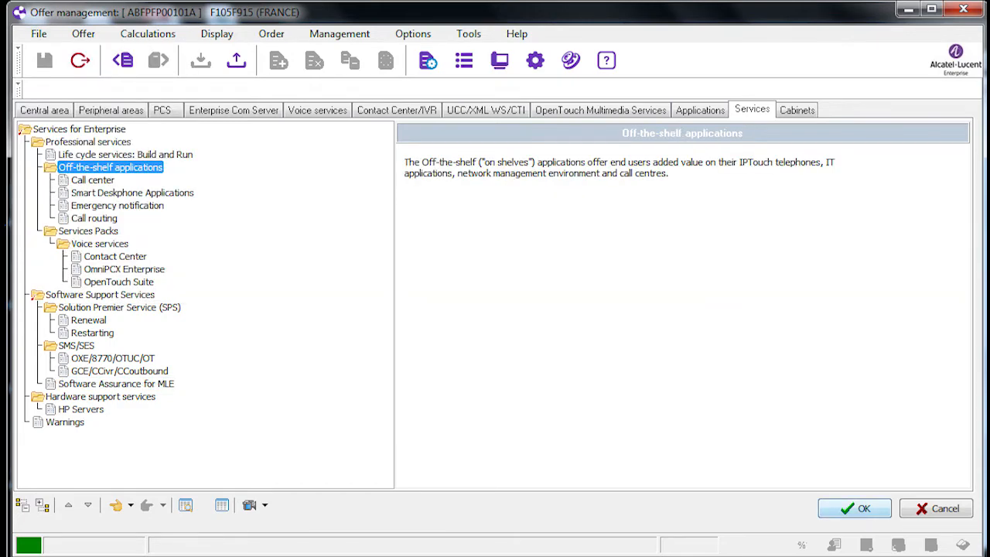
# Configure the offer to generate its quotation and open the Tools category there.
pyautogui.click(855, 509)
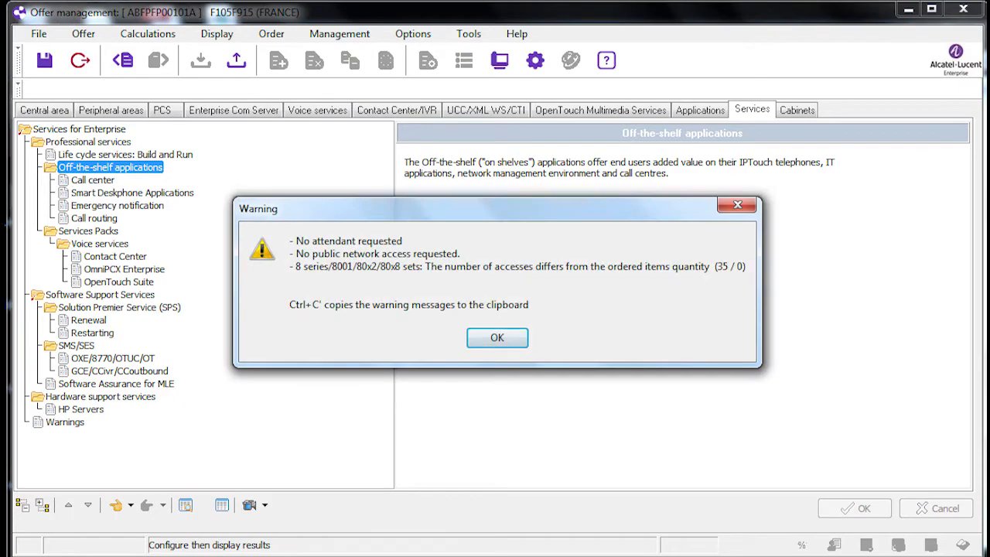
pyautogui.press('Return')
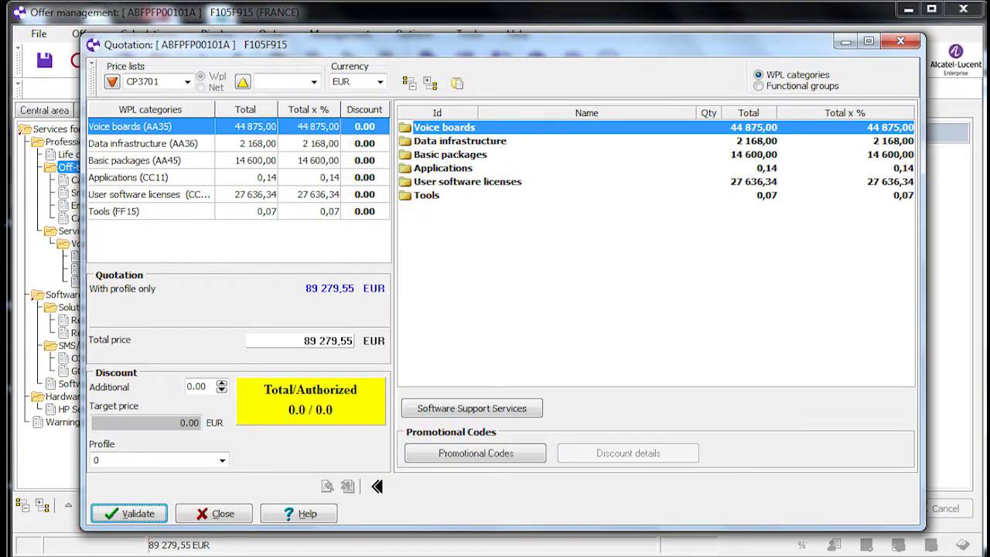
pyautogui.doubleClick(426, 195)
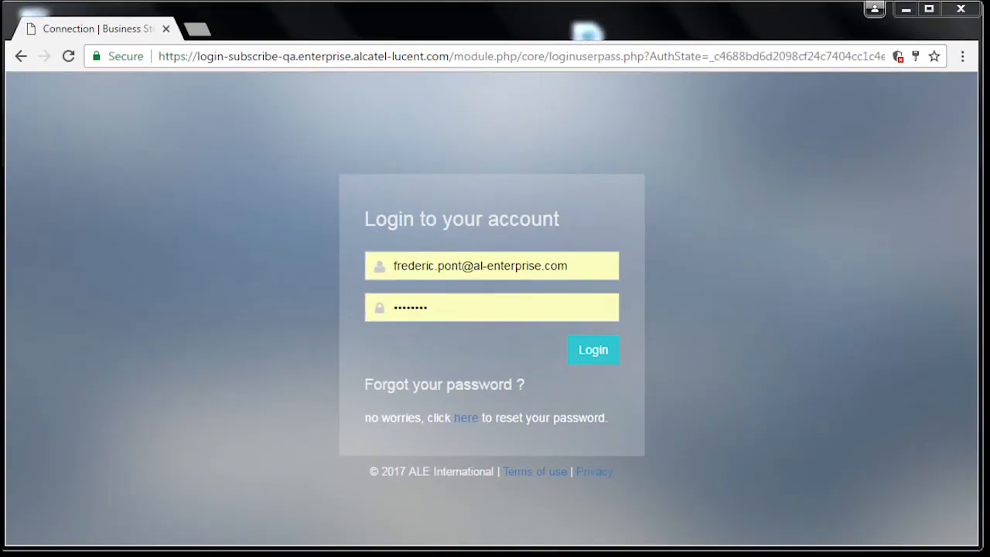
# Log in to the Business Store in the browser with the prefilled account and view its available roles and applications.
pyautogui.click(594, 349)
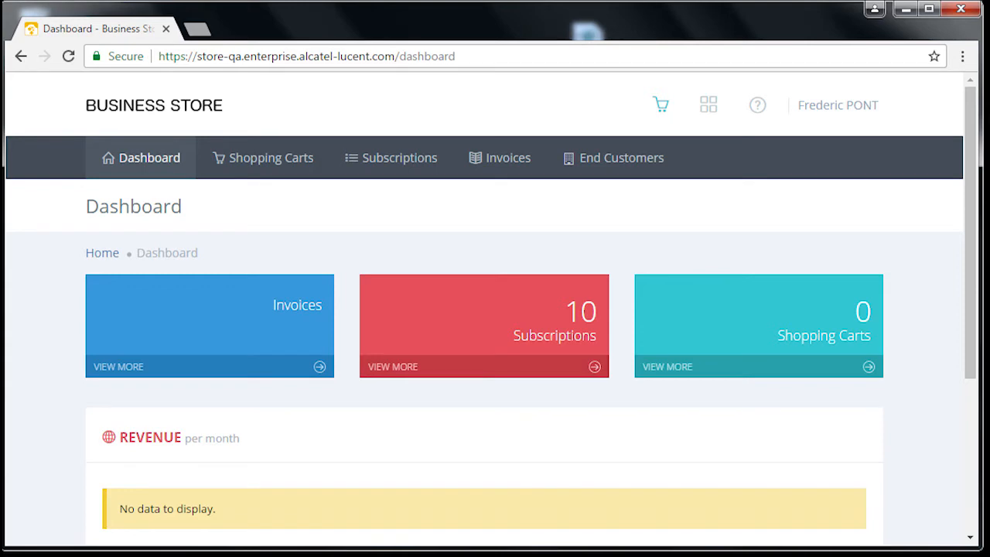
pyautogui.moveTo(838, 105)
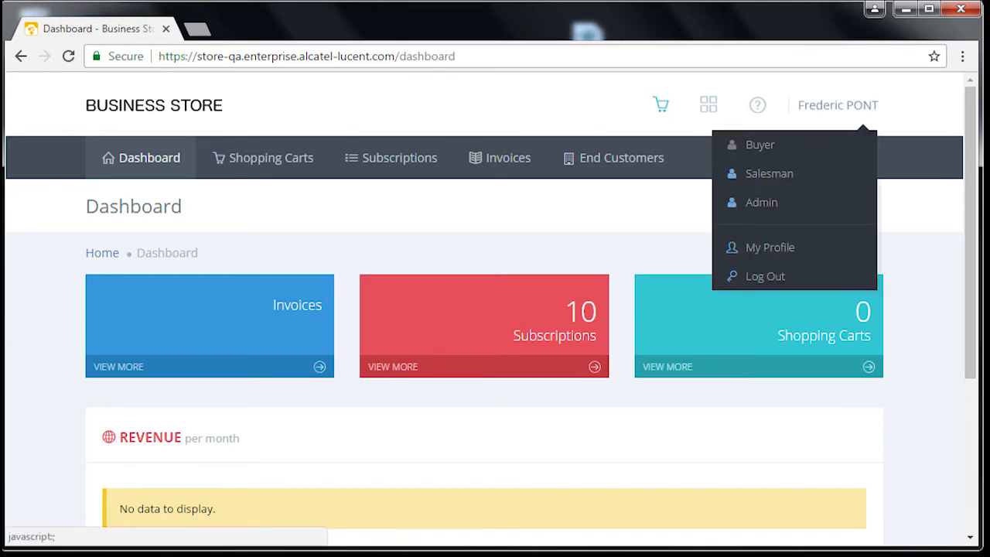
pyautogui.moveTo(709, 105)
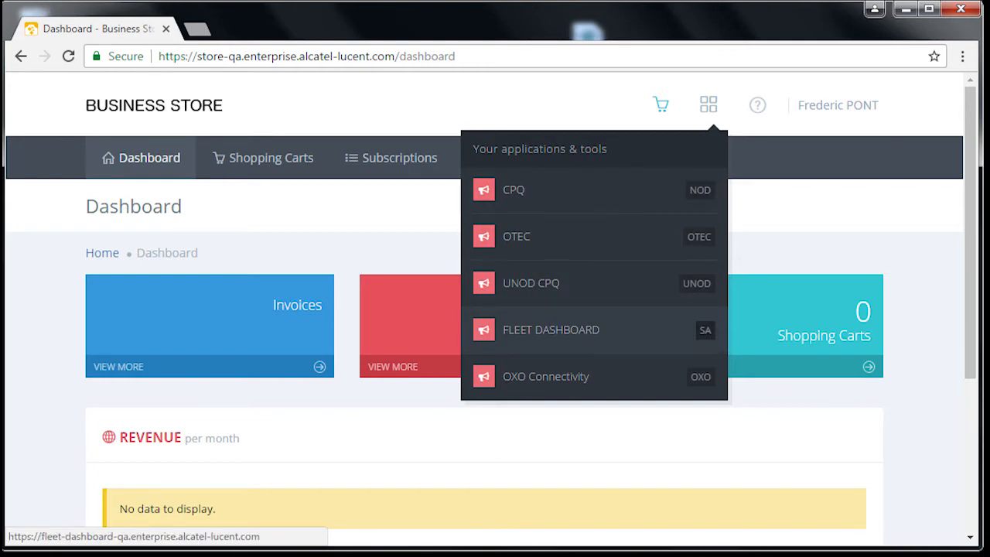
# Create a new Software Assurance shopping cart.
pyautogui.click(264, 157)
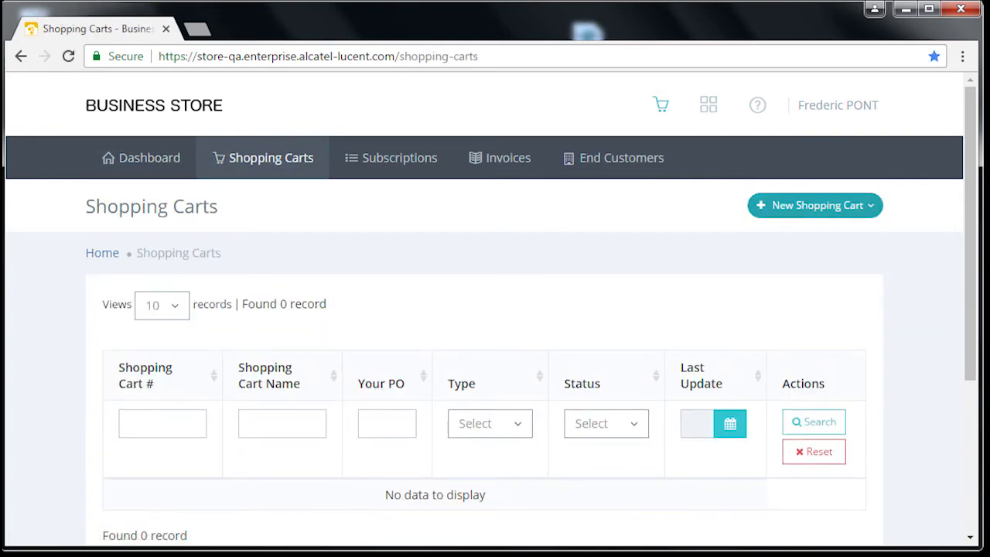
pyautogui.click(816, 205)
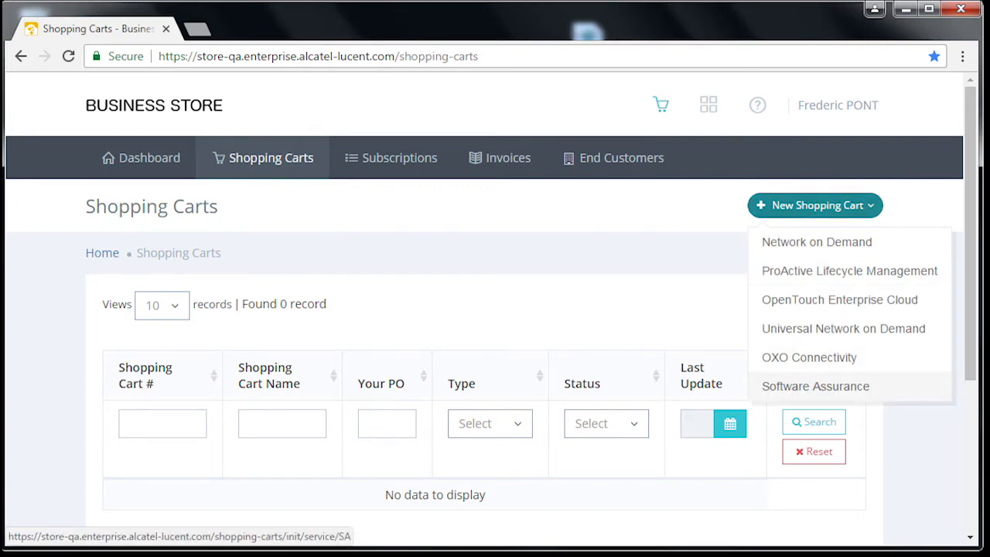
pyautogui.click(815, 386)
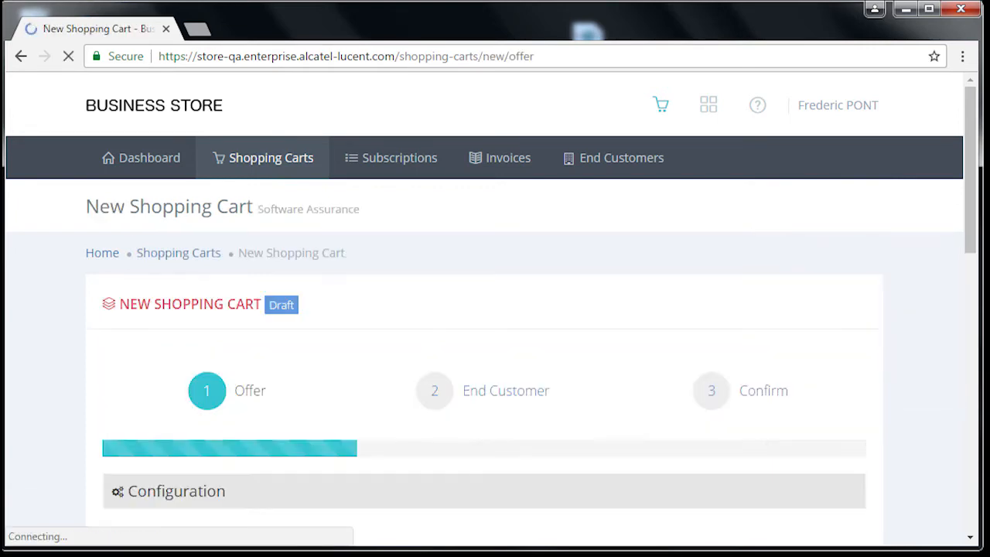
# Import the Actis file F105F915.XML from the desktop as the shopping cart's configuration.
pyautogui.scroll(-3, 495, 310)
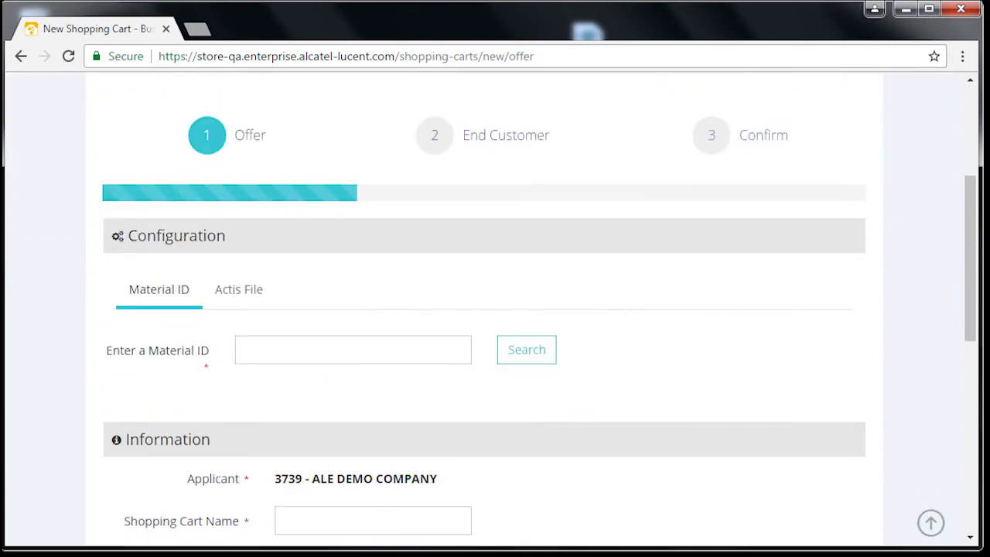
pyautogui.click(238, 289)
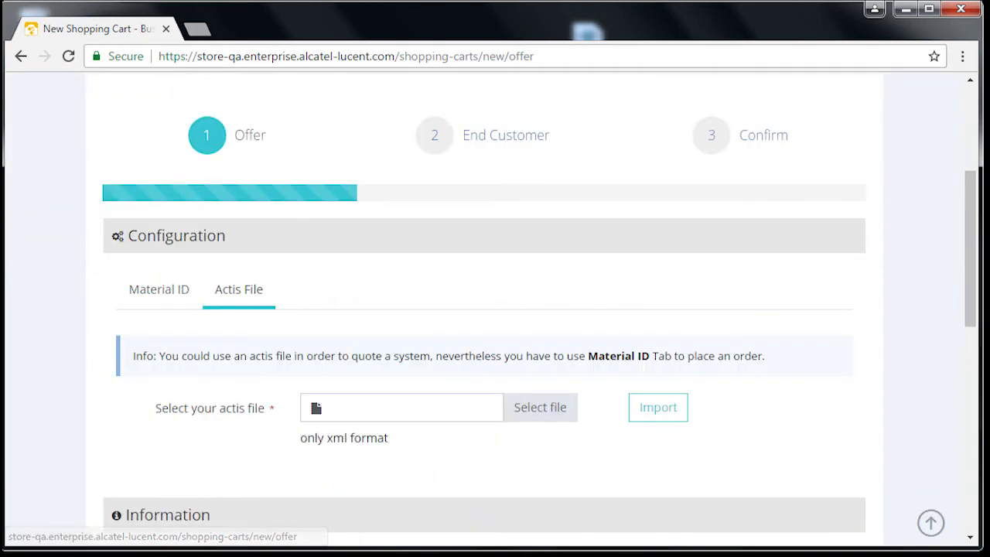
pyautogui.click(540, 407)
pyautogui.scroll(-2, 417, 209)
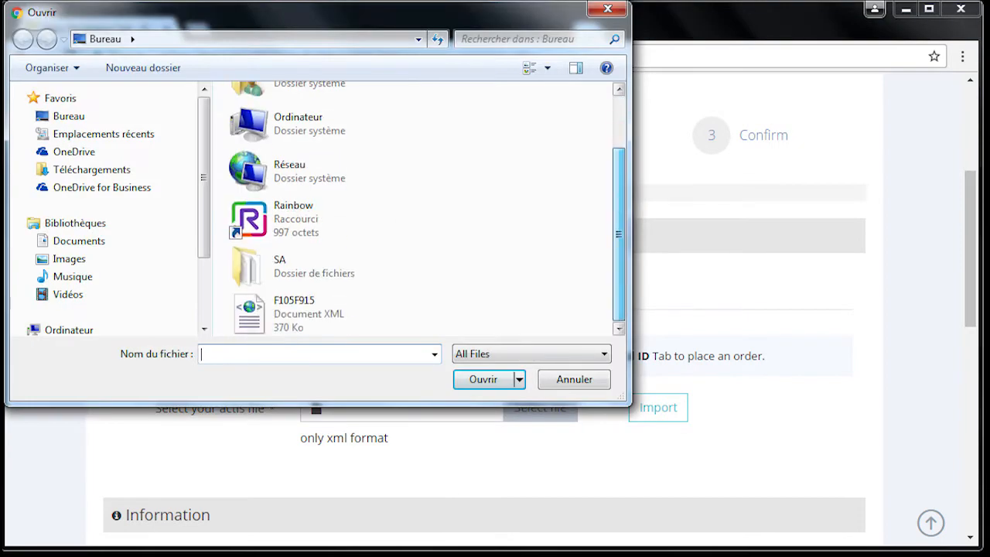
pyautogui.click(331, 314)
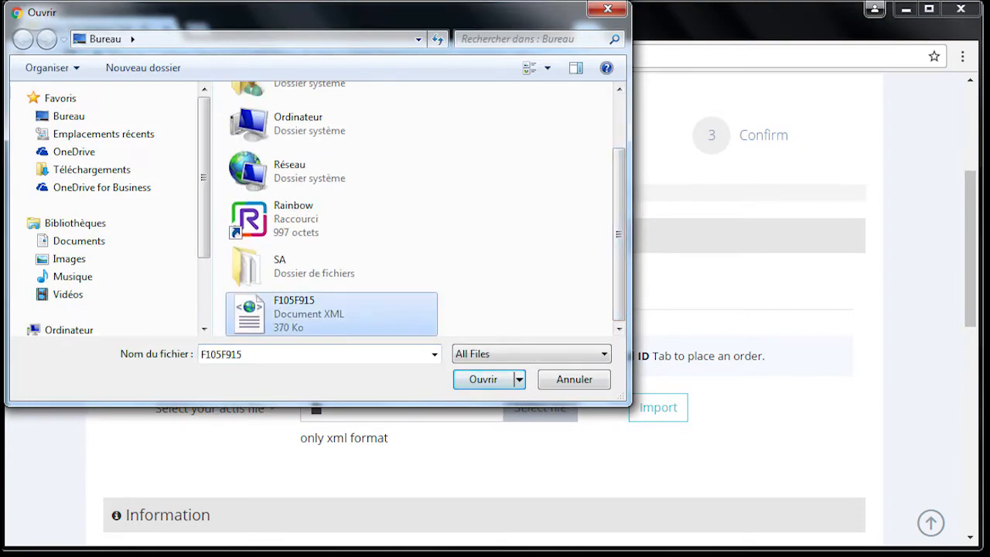
pyautogui.click(483, 379)
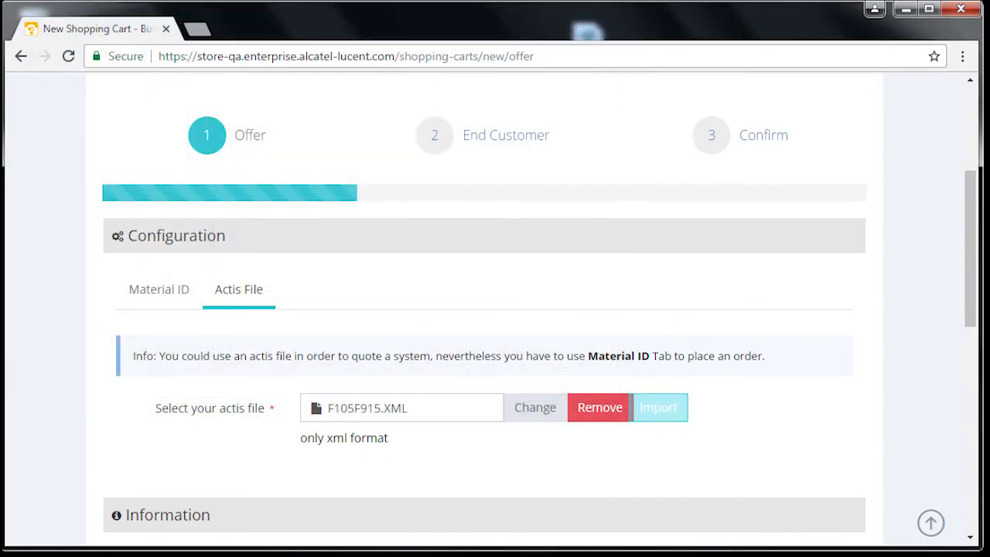
pyautogui.click(659, 408)
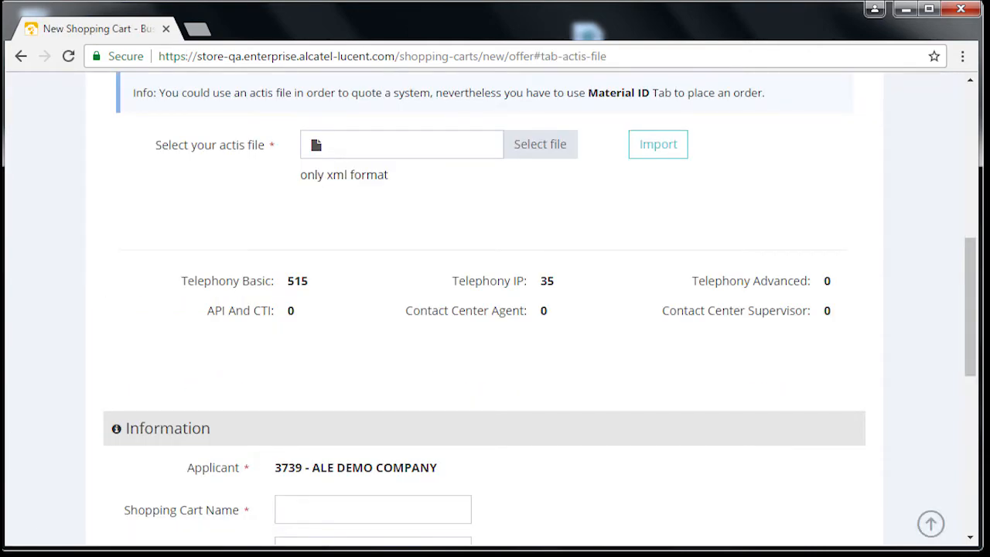
# Name the shopping cart SC0001 and fill in the purchase order number.
pyautogui.scroll(-1, 484, 309)
pyautogui.click(372, 425)
pyautogui.write('S')
pyautogui.press('Down')
pyautogui.press('Tab')
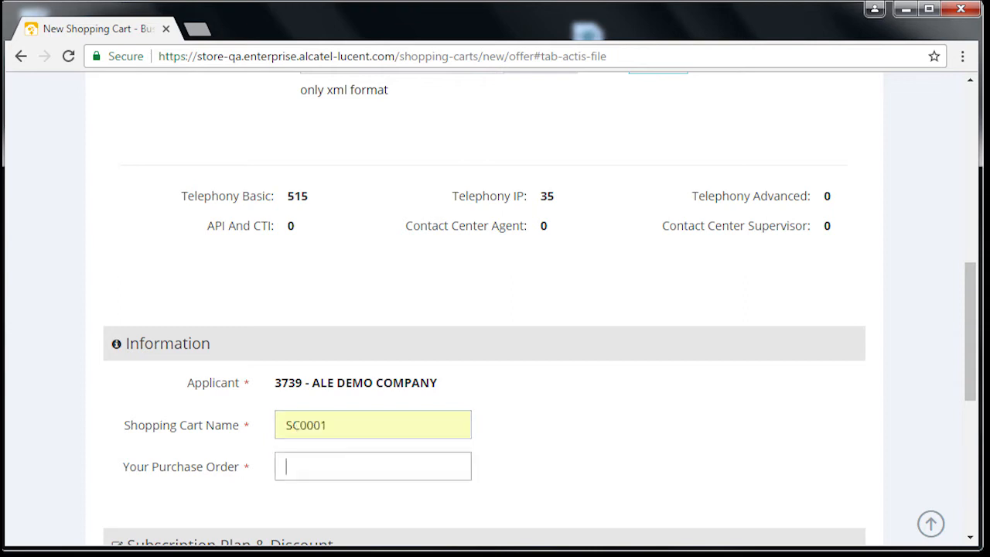
pyautogui.write('P')
pyautogui.press('Down')
pyautogui.press('Return')
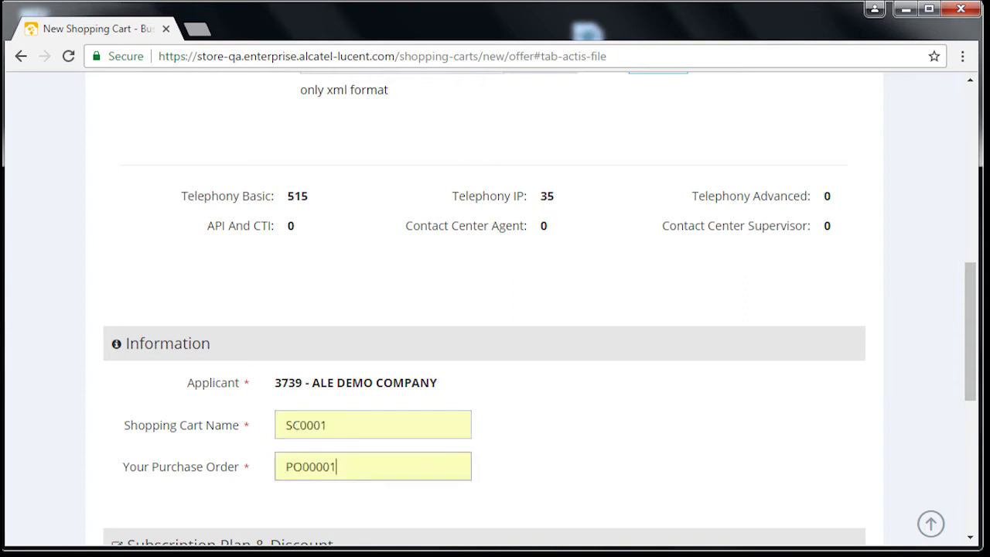
# Choose the subscription plan Software Assurance - 12 MONTHS for the cart.
pyautogui.scroll(-2, 485, 309)
pyautogui.click(373, 415)
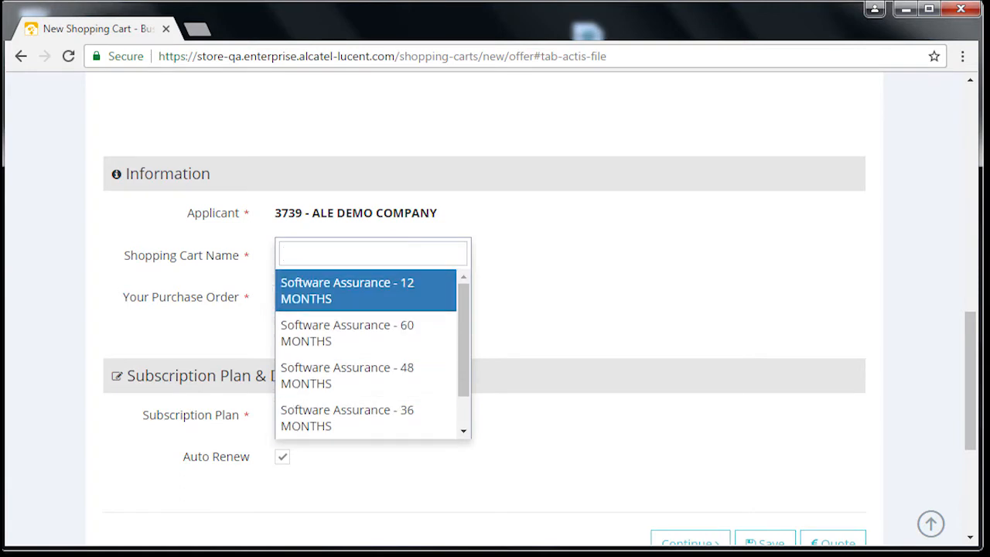
pyautogui.press('Return')
# Preview the cart's quote, close the preview and save the shopping cart.
pyautogui.scroll(-1, 484, 310)
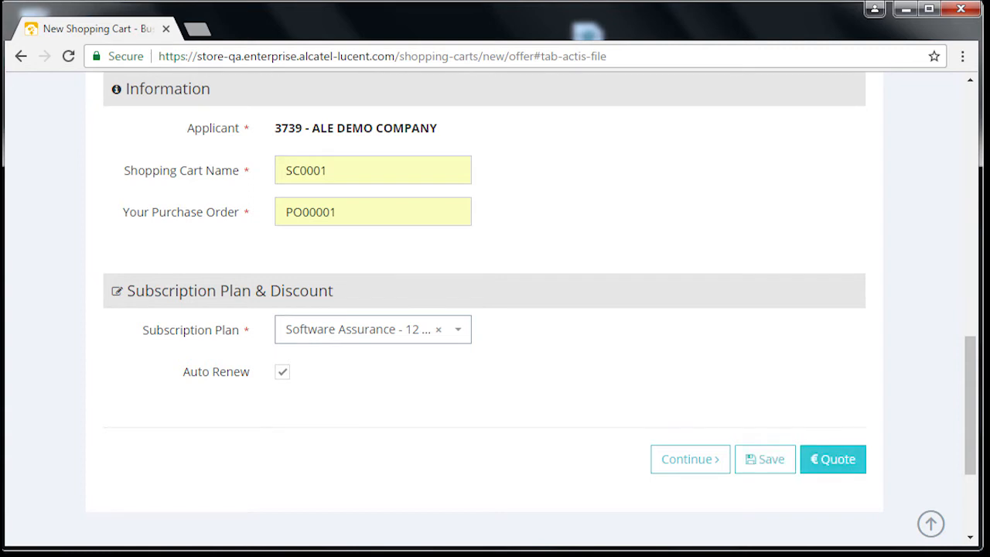
pyautogui.click(834, 458)
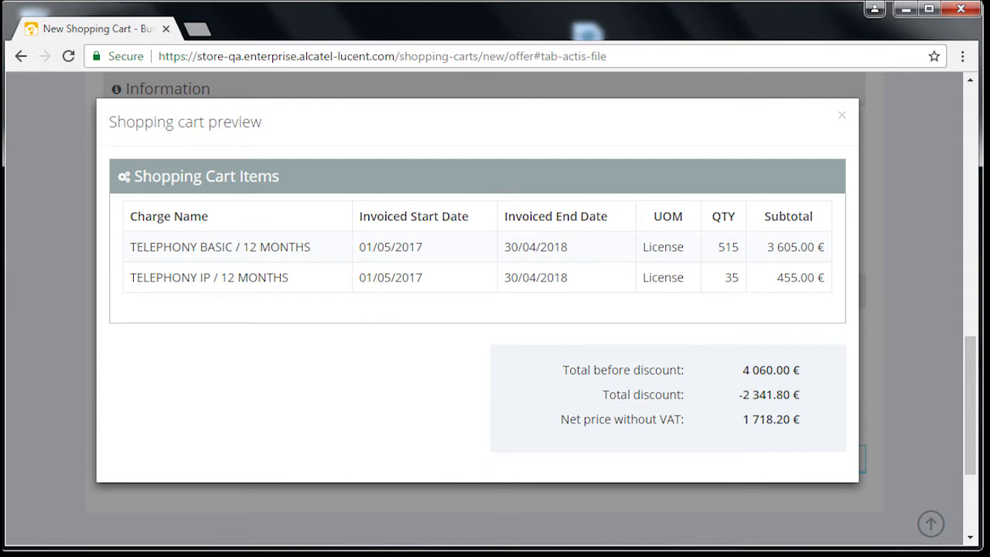
pyautogui.click(842, 115)
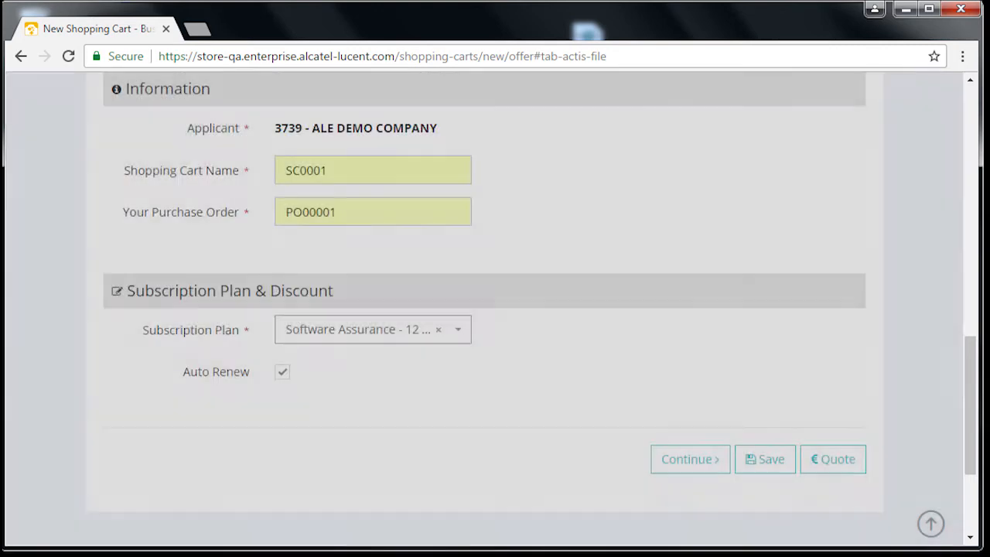
pyautogui.click(765, 459)
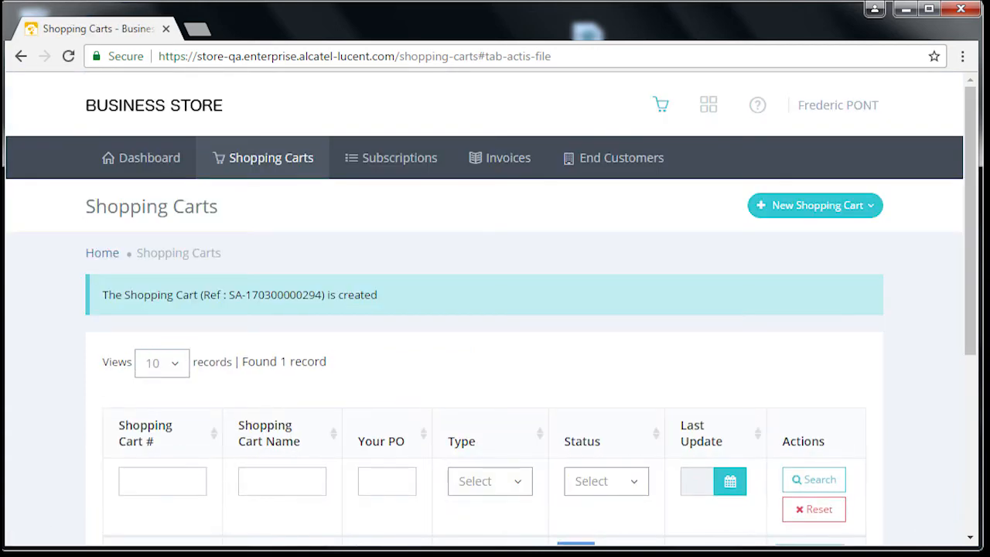
pyautogui.scroll(-3, 495, 310)
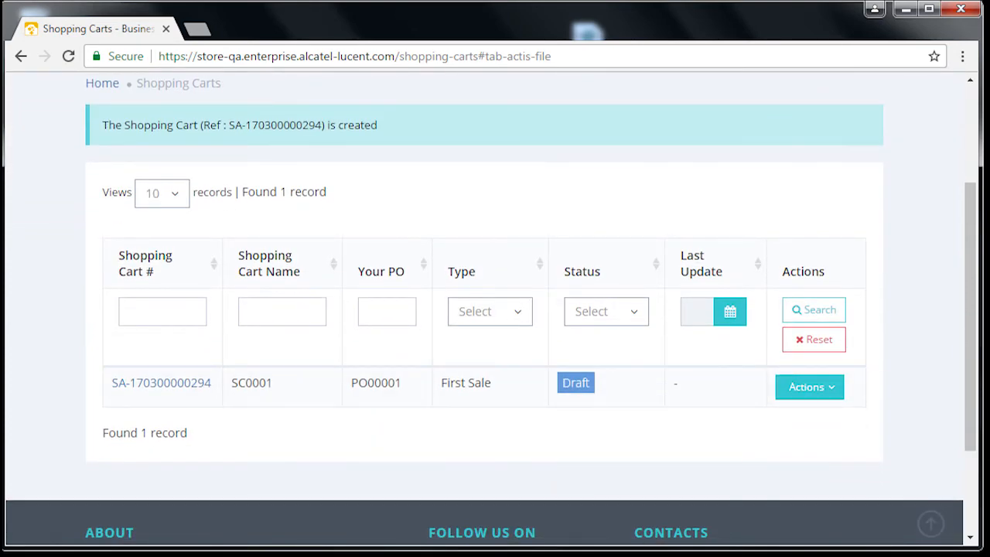
pyautogui.scroll(3, 495, 310)
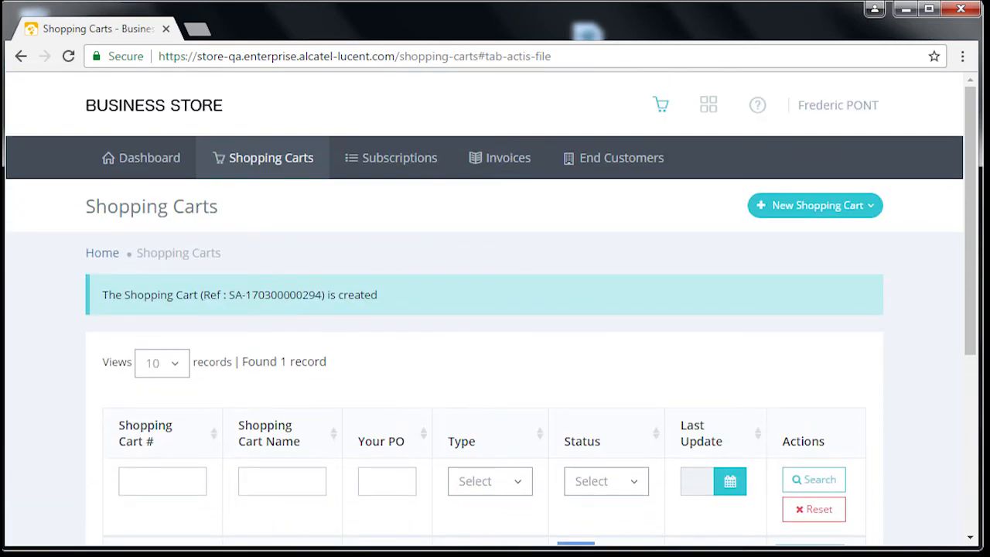